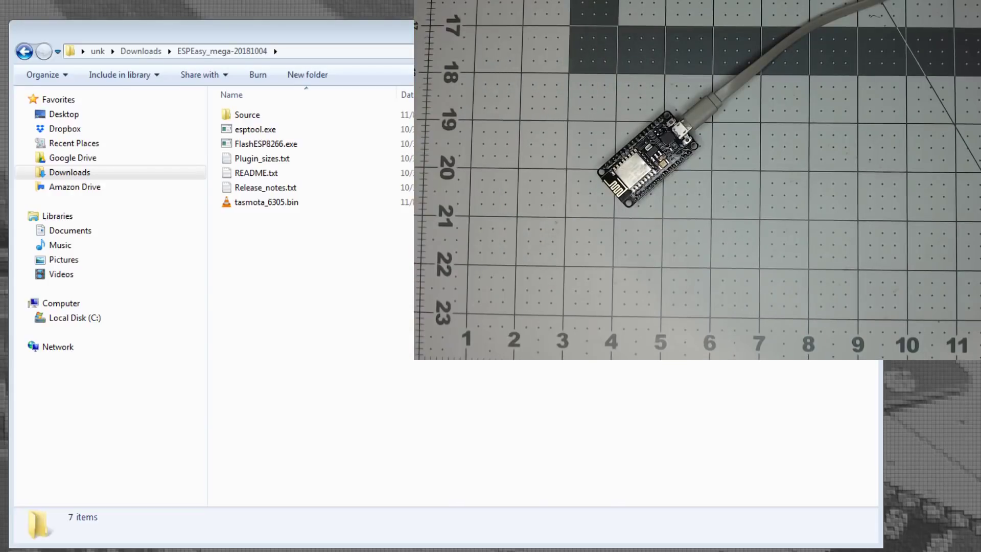
- Flash tasmota_6305.bin onto the board on COM30 with the ESP8266 flasher
double_click(264, 145)
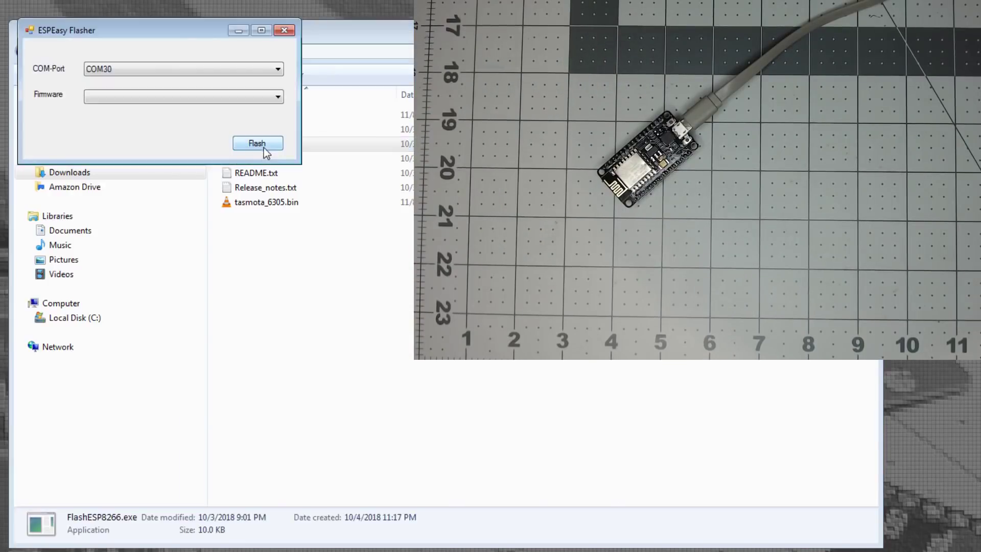
click(116, 68)
click(118, 90)
click(128, 96)
click(130, 109)
click(257, 143)
drag(137, 115, 188, 214)
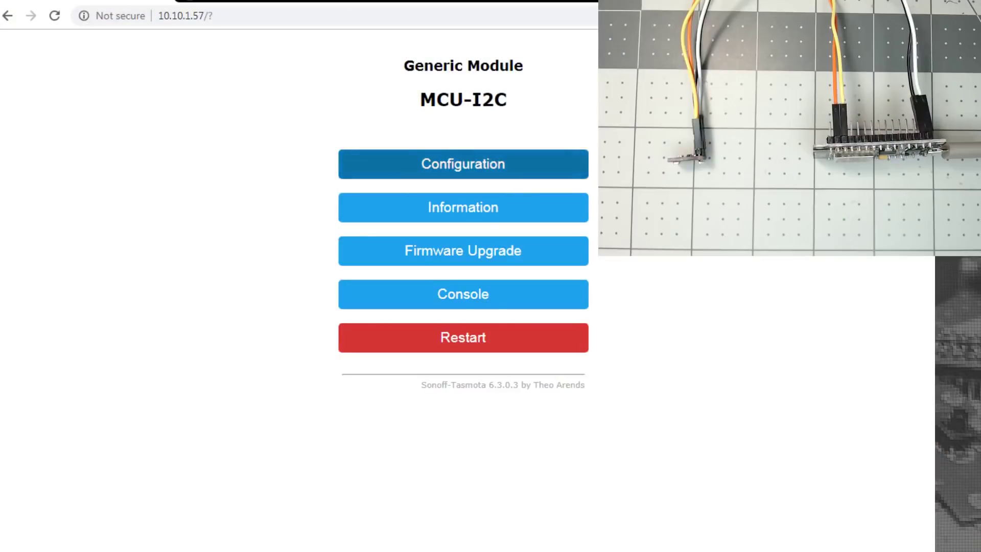
- Set GPIO5 to 05 I2C SCL and GPIO4 to 06 I2C SDA, then save the module
click(400, 174)
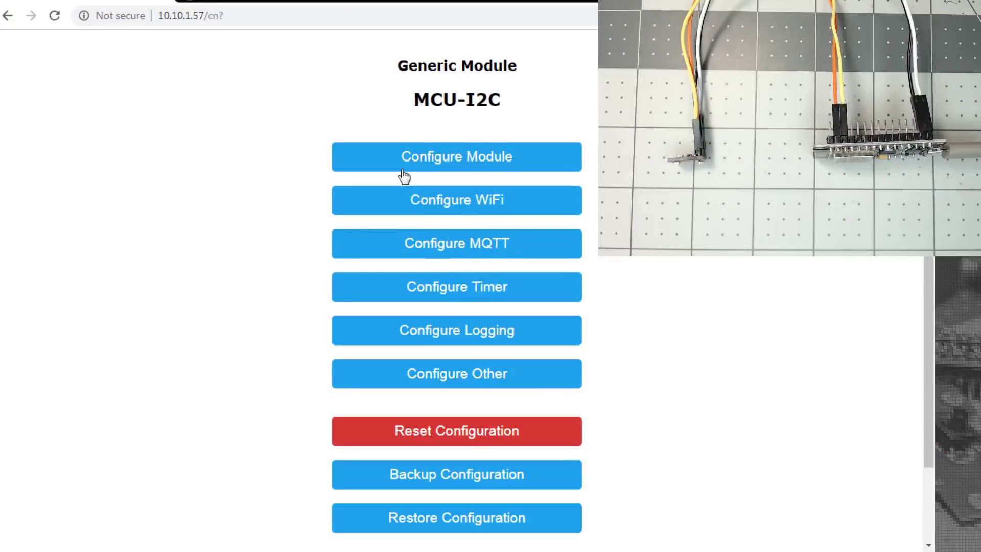
click(453, 158)
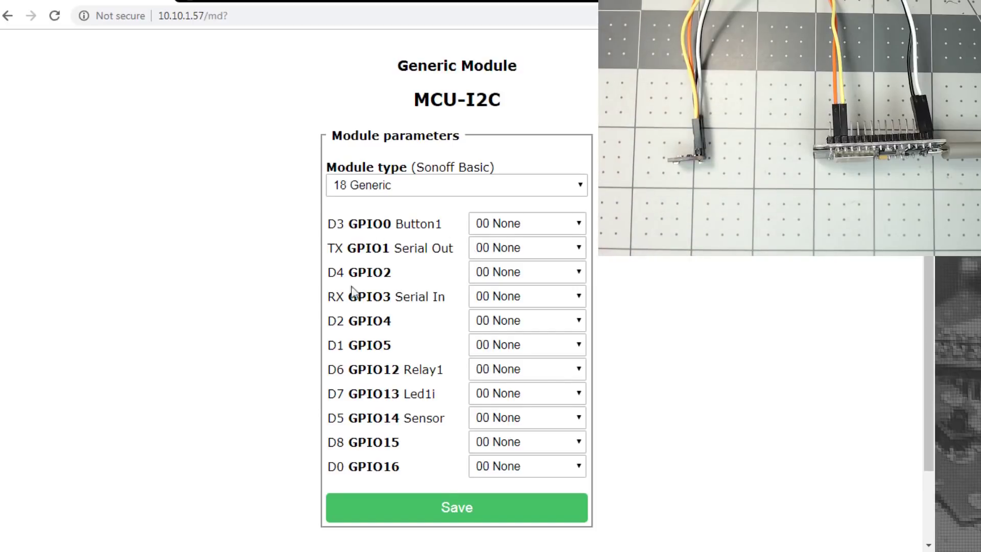
click(526, 345)
click(513, 533)
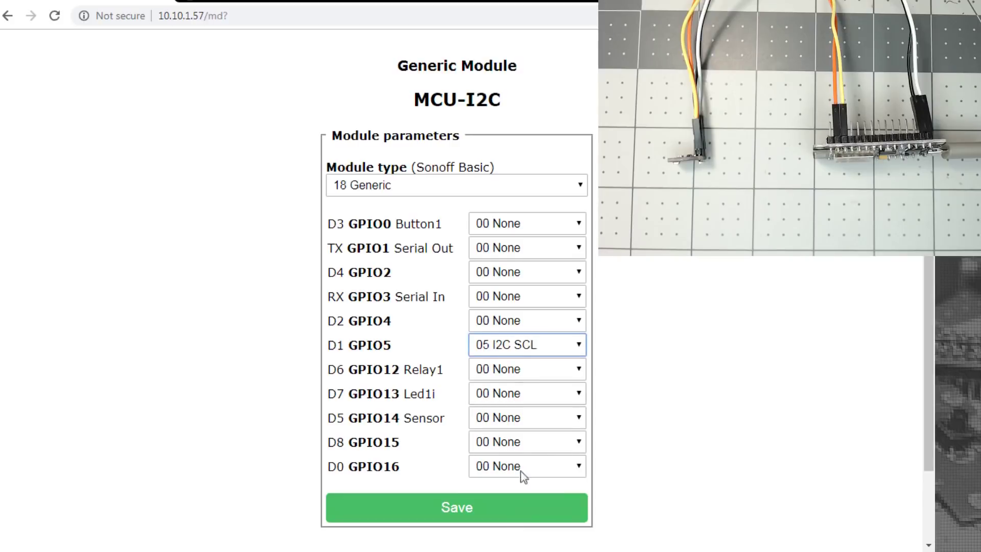
click(510, 320)
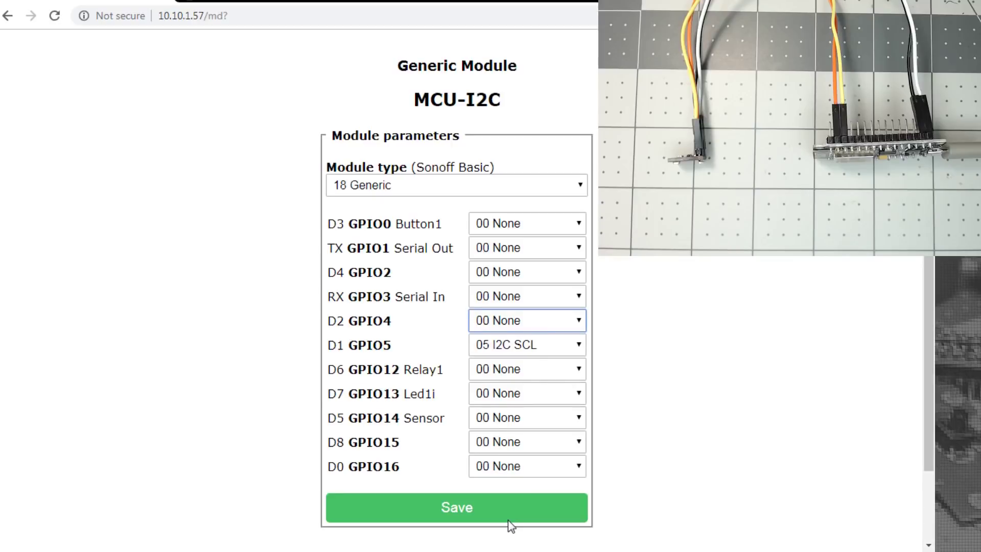
text(06 I2C SDA)
click(438, 508)
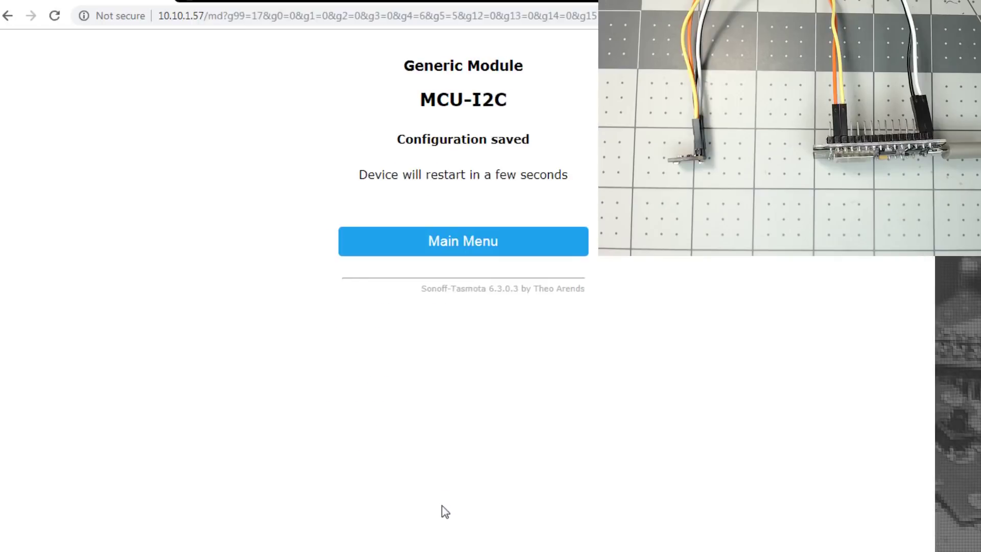
- Inspect the BME280 SENSOR line in the console, then return to the main page
click(462, 243)
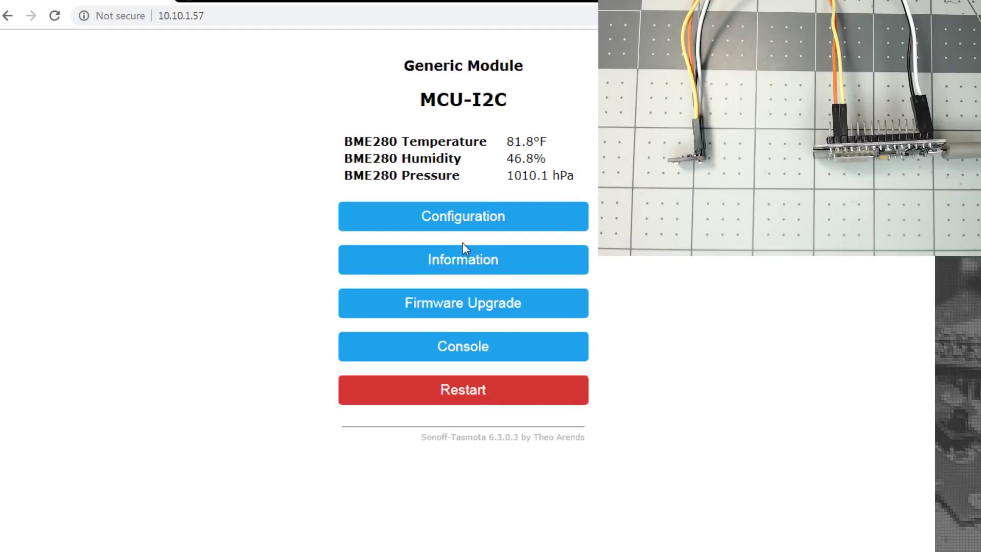
click(519, 357)
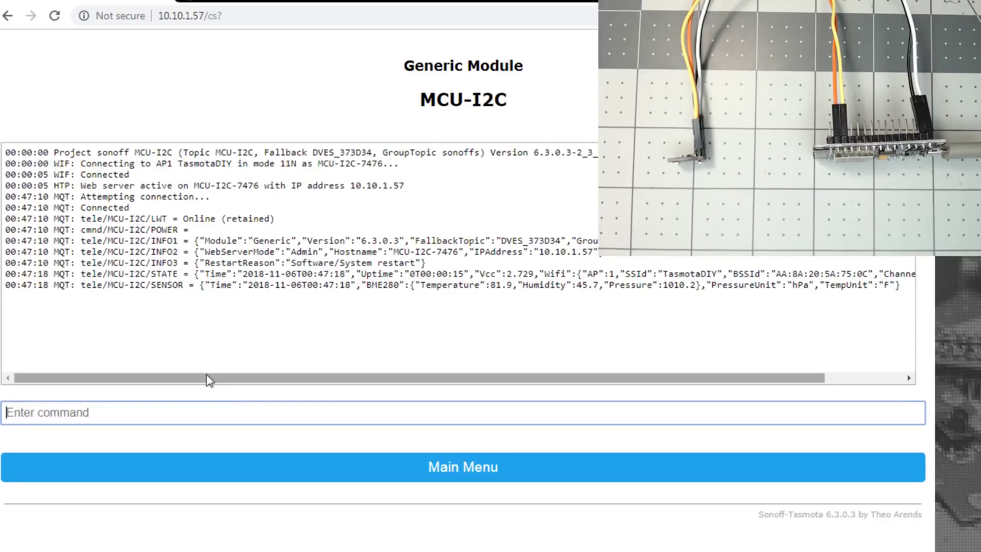
double_click(386, 285)
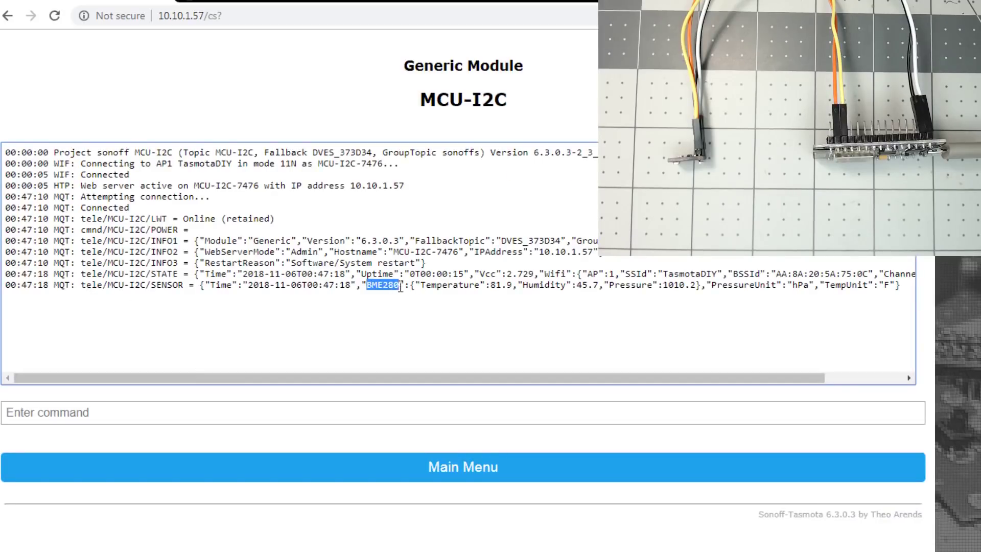
scroll(461, 325, right, 1)
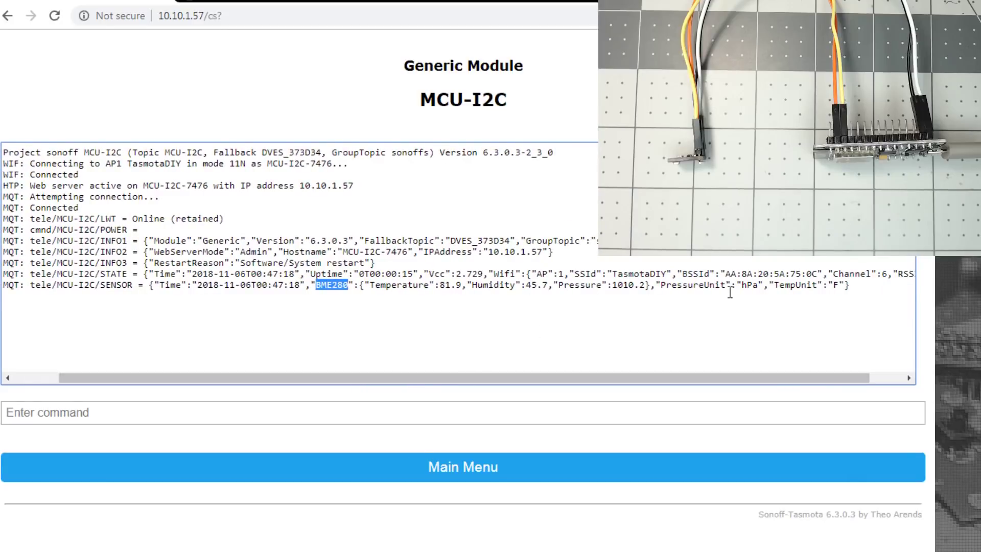
scroll(697, 381, left, 1)
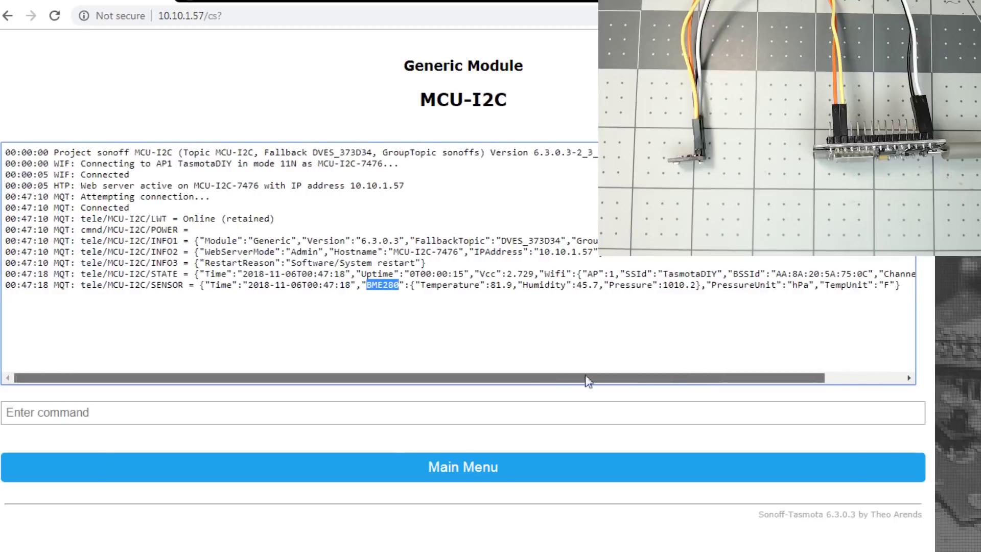
click(404, 468)
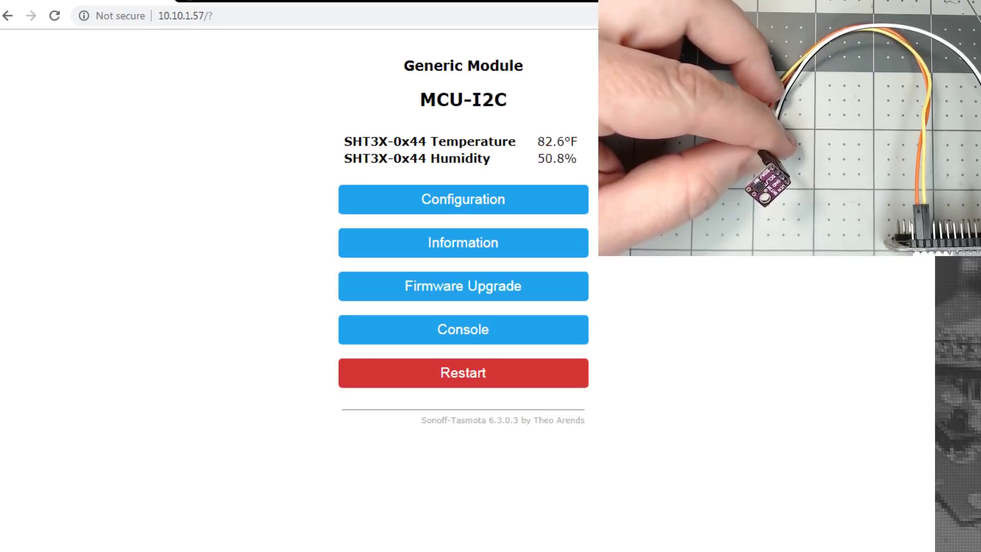
- Open the console and run i2cscan to confirm a device at 0x44
click(510, 327)
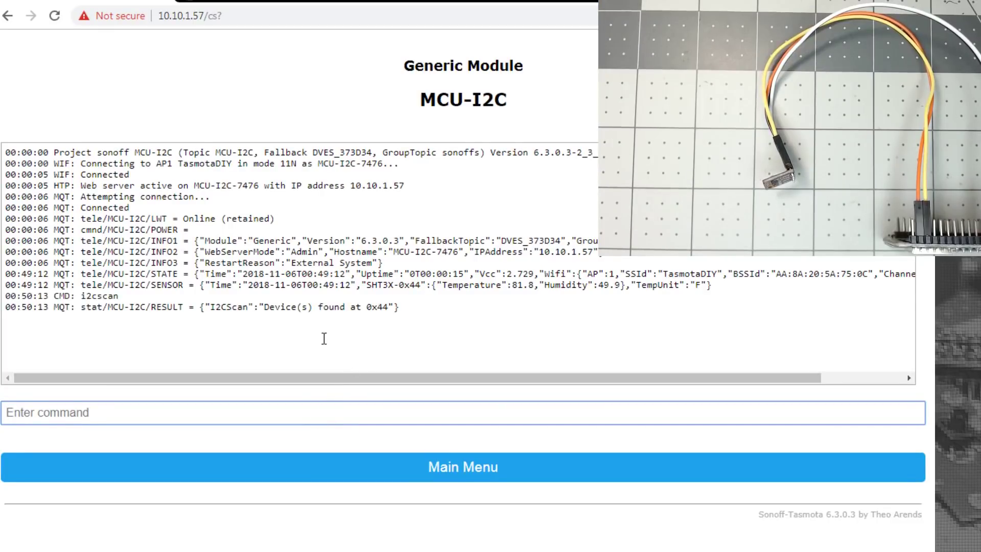
click(369, 310)
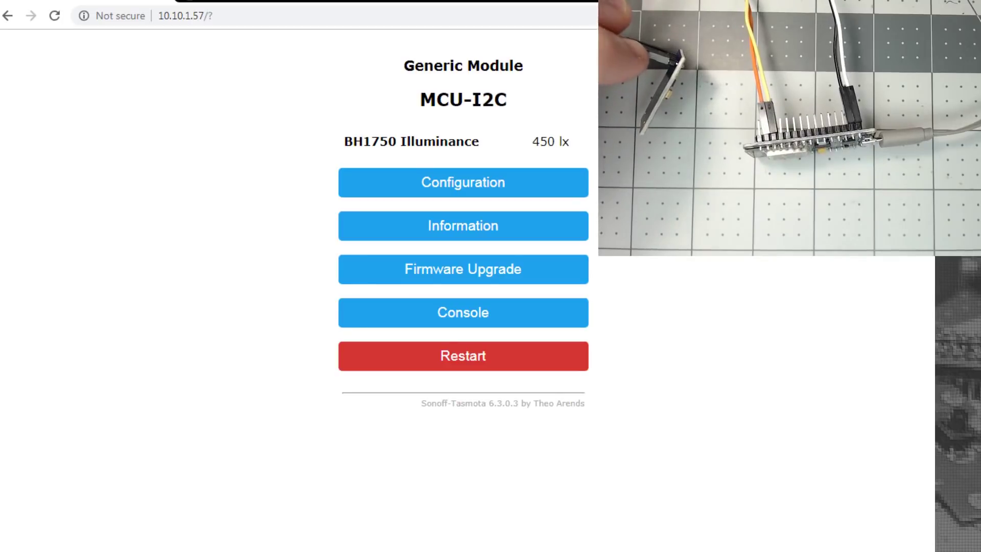
- Open the console and highlight the BH1750 sensor name in the log
click(502, 319)
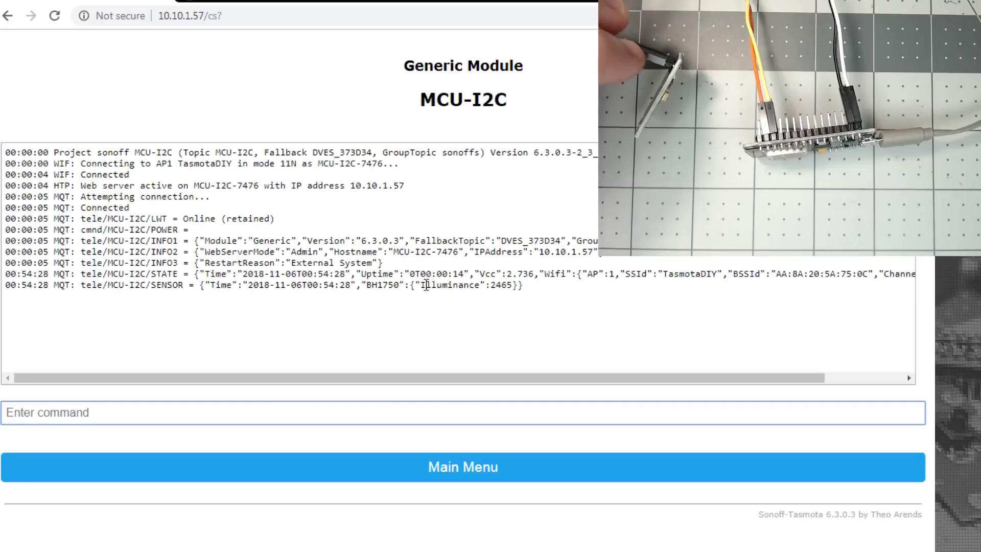
drag(366, 285, 381, 290)
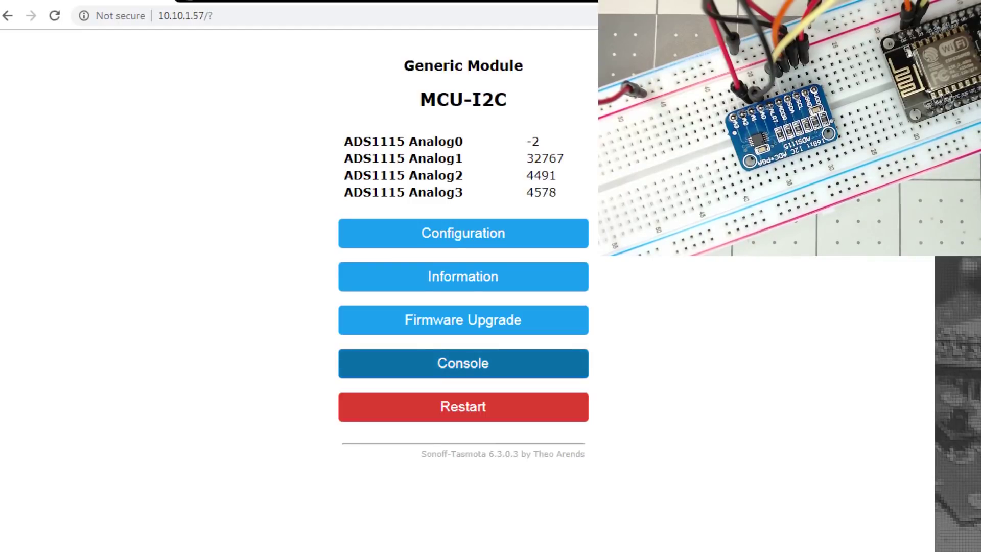
- Open the console and highlight the ADS1115 data and A0 value in the latest log line
click(470, 372)
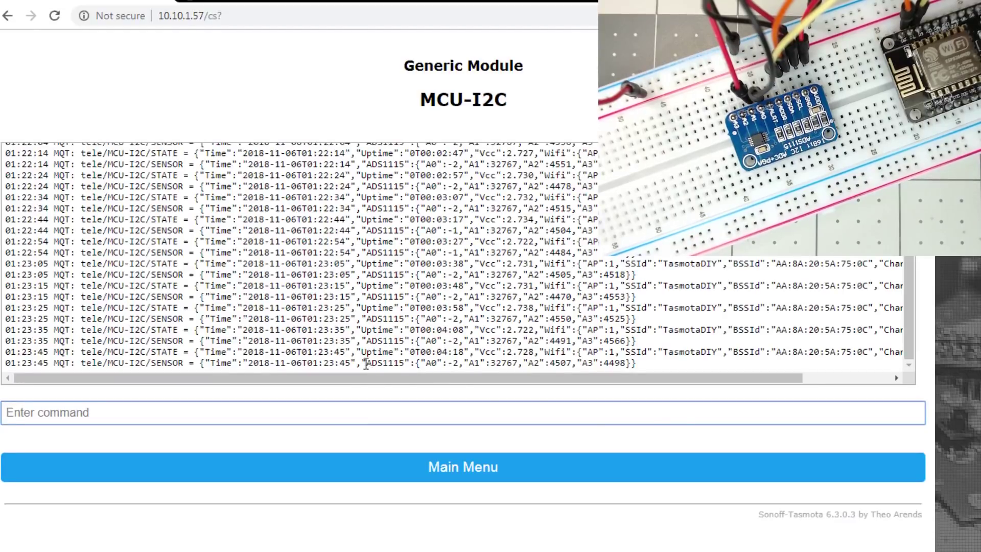
drag(368, 363, 405, 363)
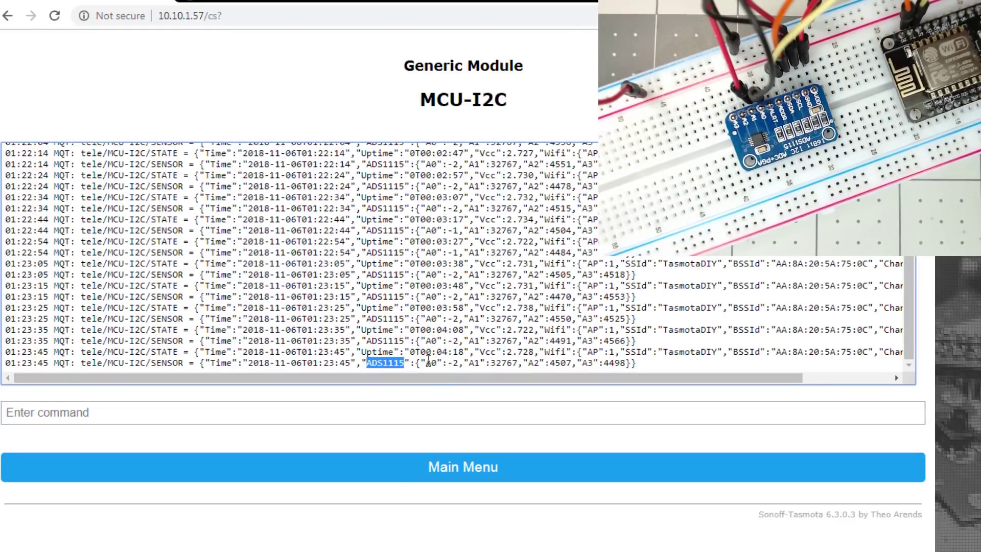
double_click(430, 362)
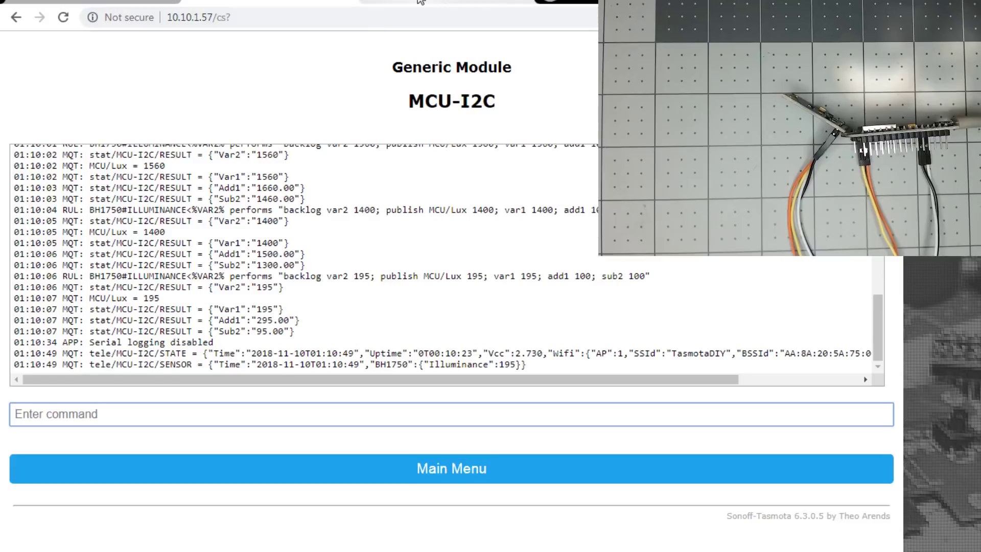
- Scroll the Home-Assistant wiki page to the DHT22 example and copy its first mqtt sensor block
click(420, 1)
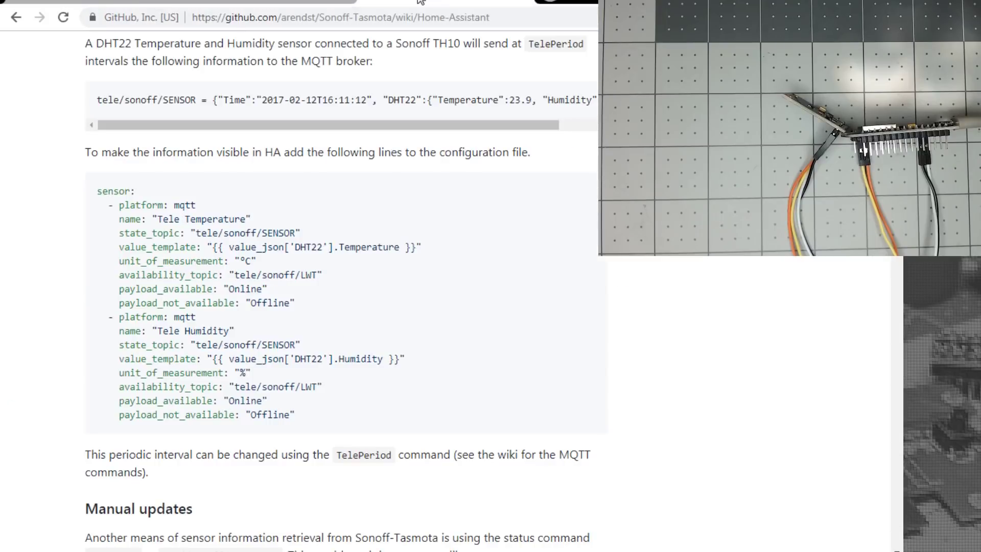
scroll(479, 169, down, 10)
scroll(480, 151, down, 10)
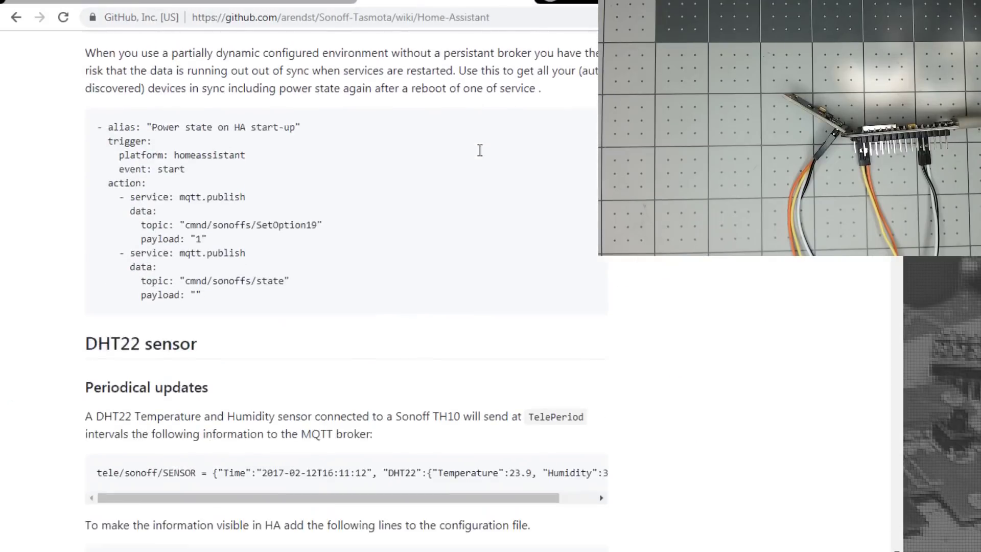
scroll(250, 258, down, 2)
scroll(245, 257, down, 1)
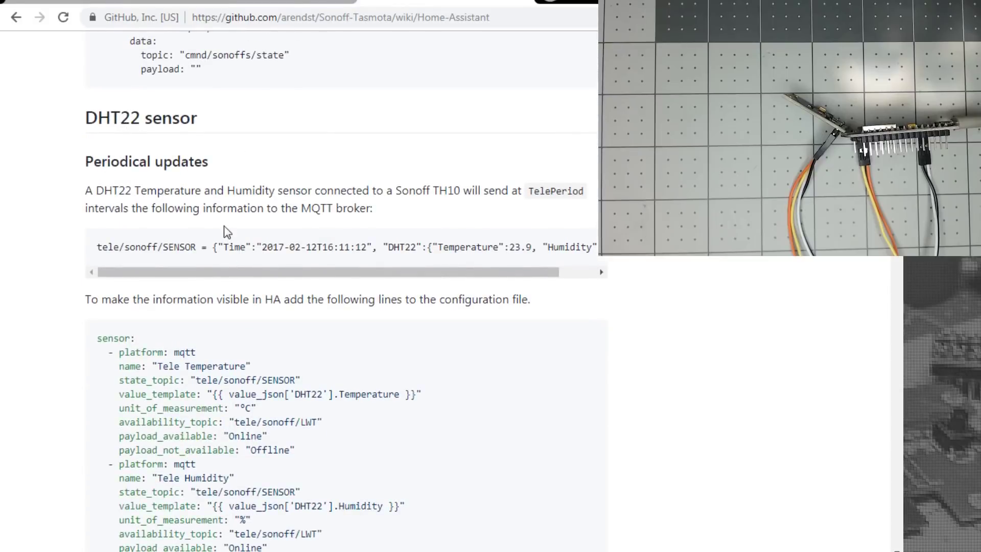
scroll(230, 237, down, 2)
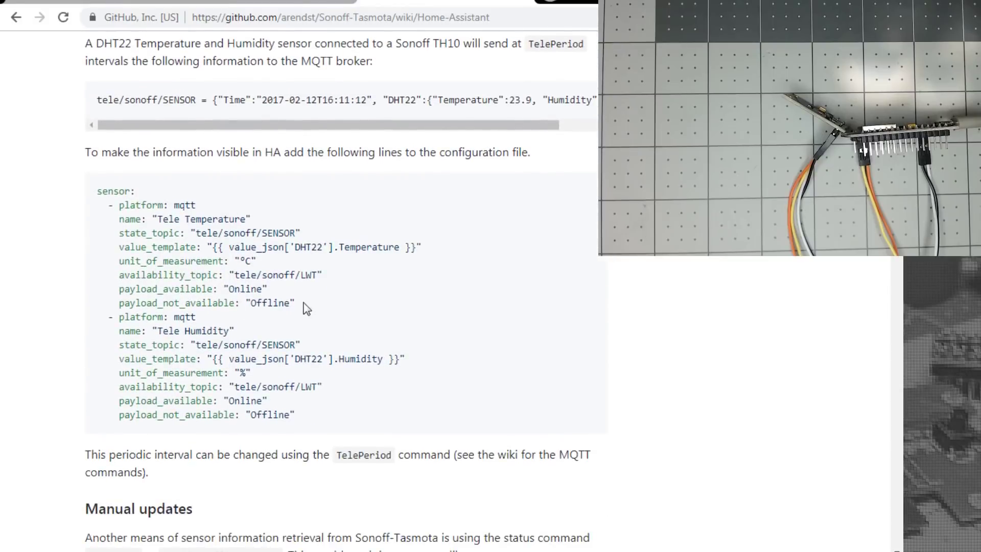
drag(98, 205, 311, 302)
key(ctrl+c)
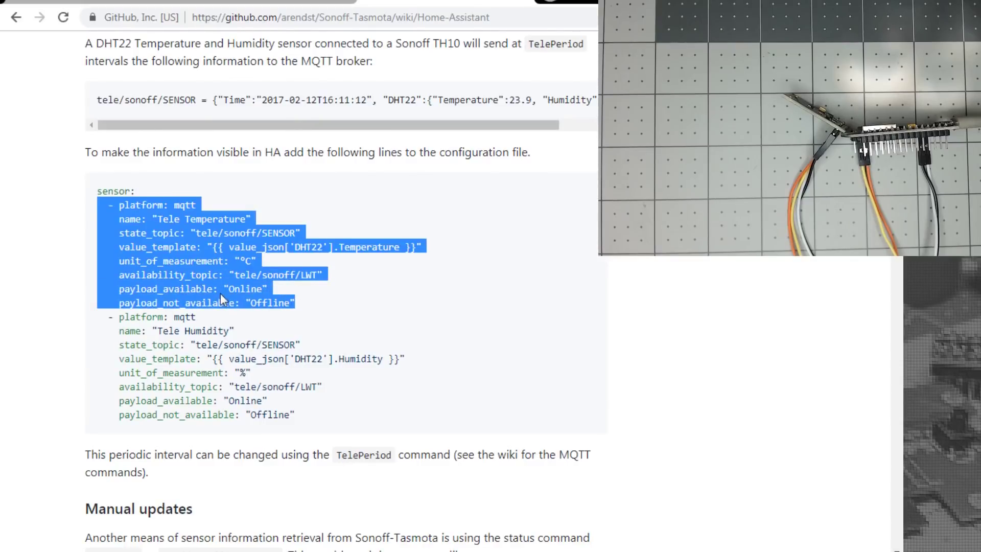
key(alt+Tab)
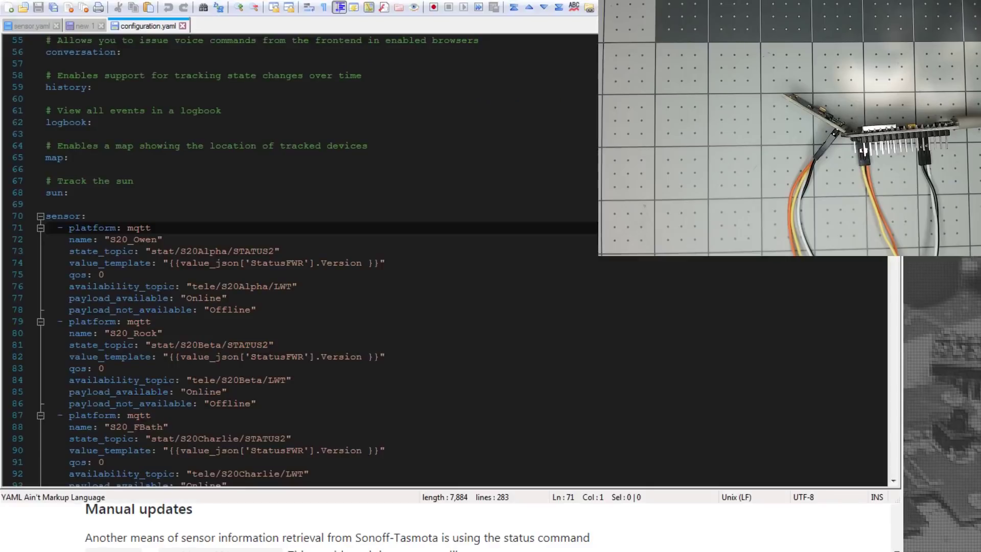
- Paste the copied mqtt sensor block on a new line under sensor: in configuration.yaml
click(119, 215)
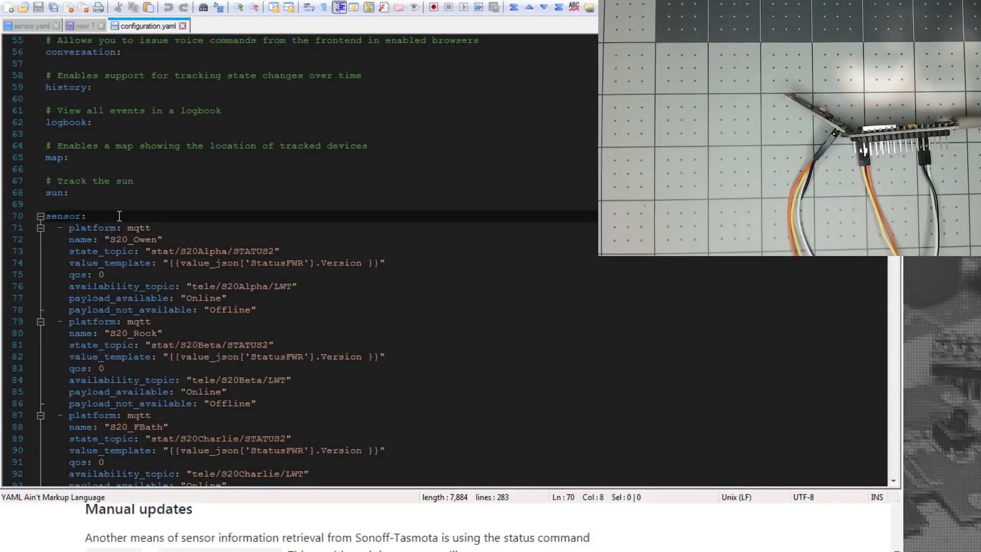
key(Return)
key(ctrl+v)
click(110, 239)
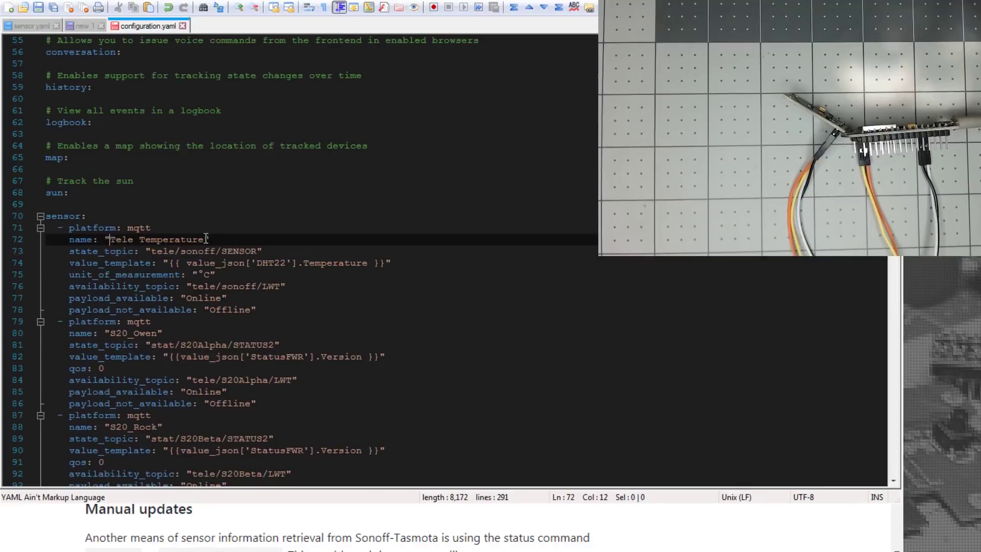
- Rename the pasted sensor to 'MCU Lux' and change its unit from °C to 'lx'
drag(206, 239, 111, 238)
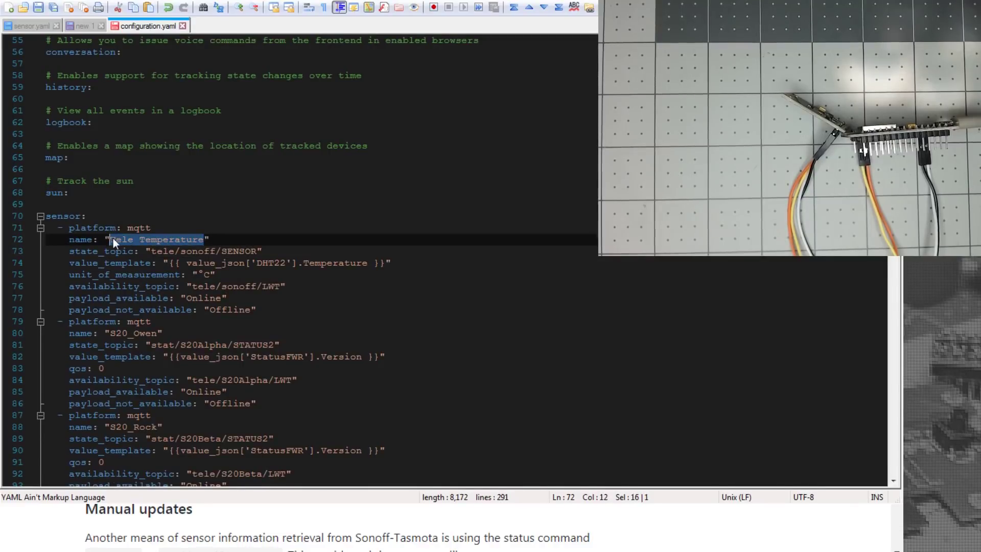
text(MCU L)
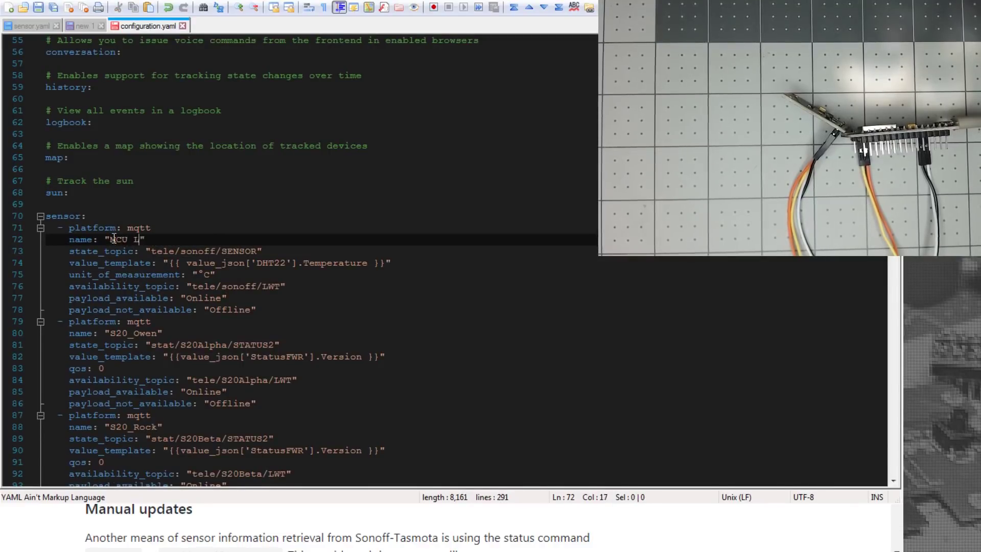
text(ux)
drag(198, 275, 210, 274)
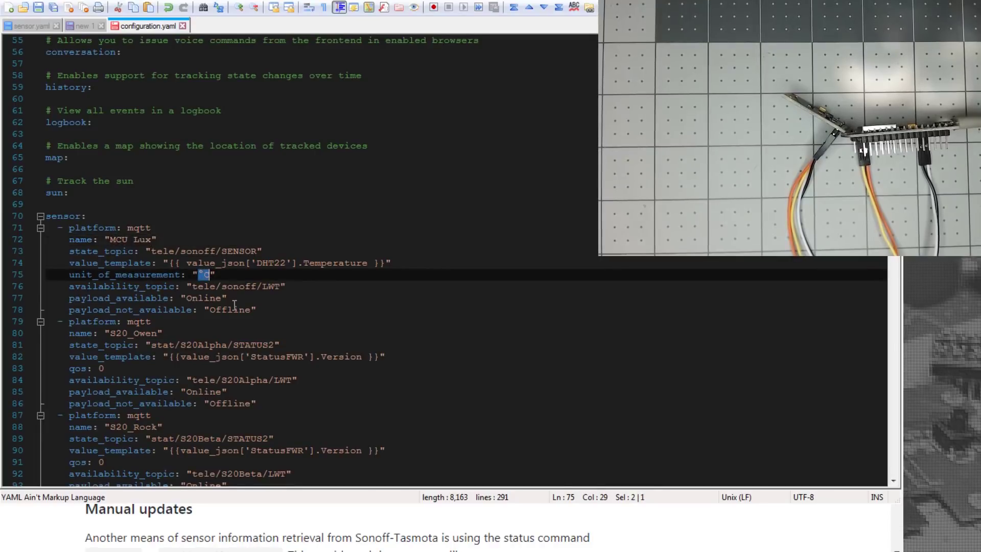
text(lx)
click(200, 251)
double_click(200, 251)
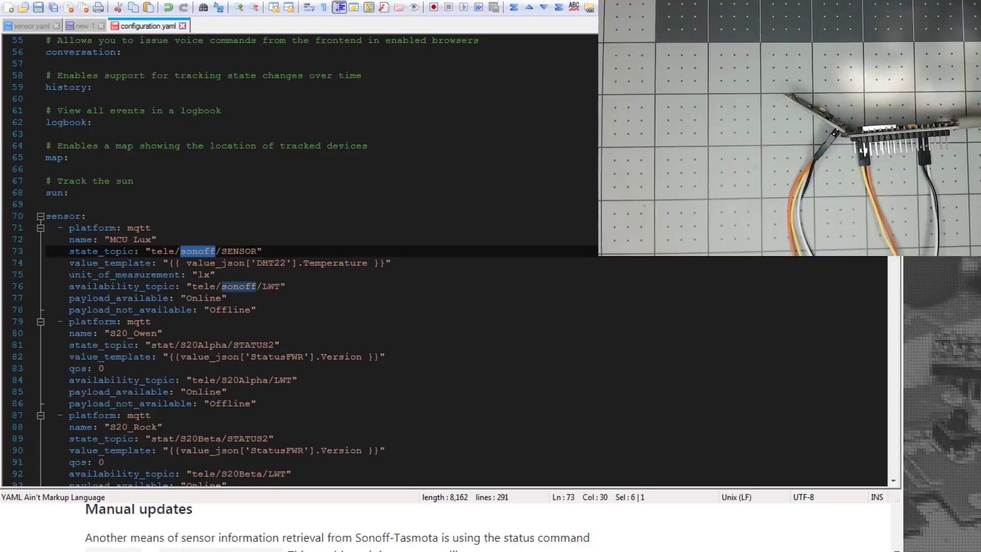
- Replace the state topic with tele/MCU-I2C/SENSOR copied from the Tasmota console
key(alt+Tab)
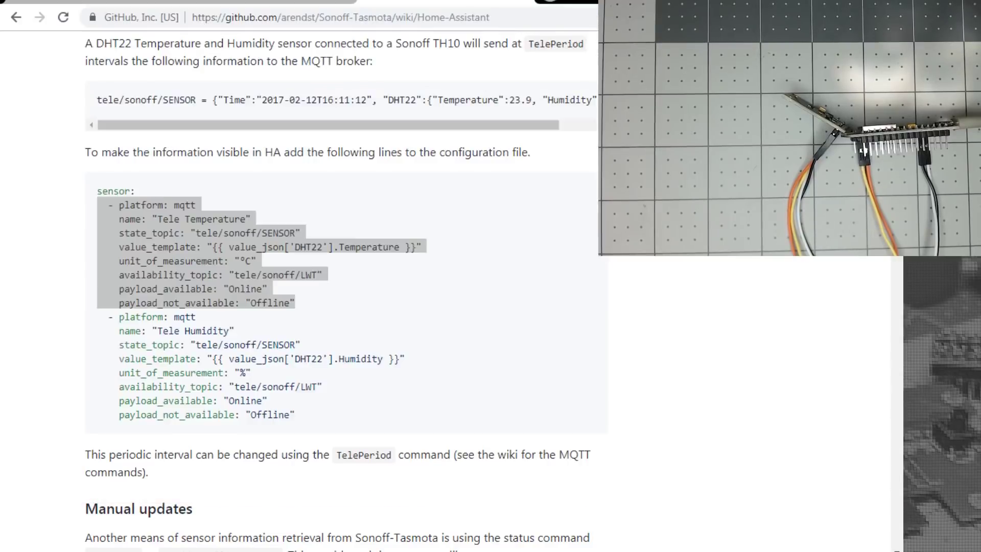
key(alt+Tab)
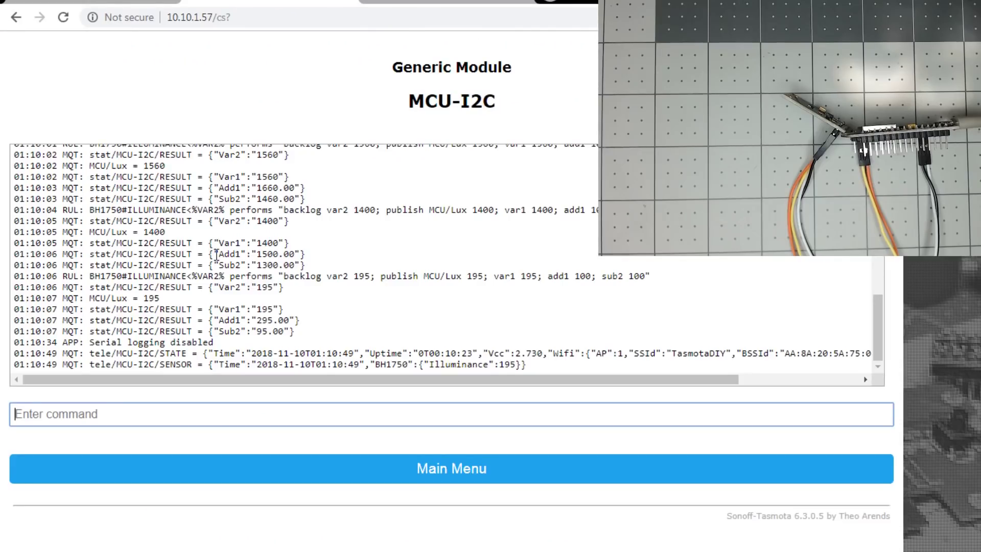
drag(91, 364, 194, 364)
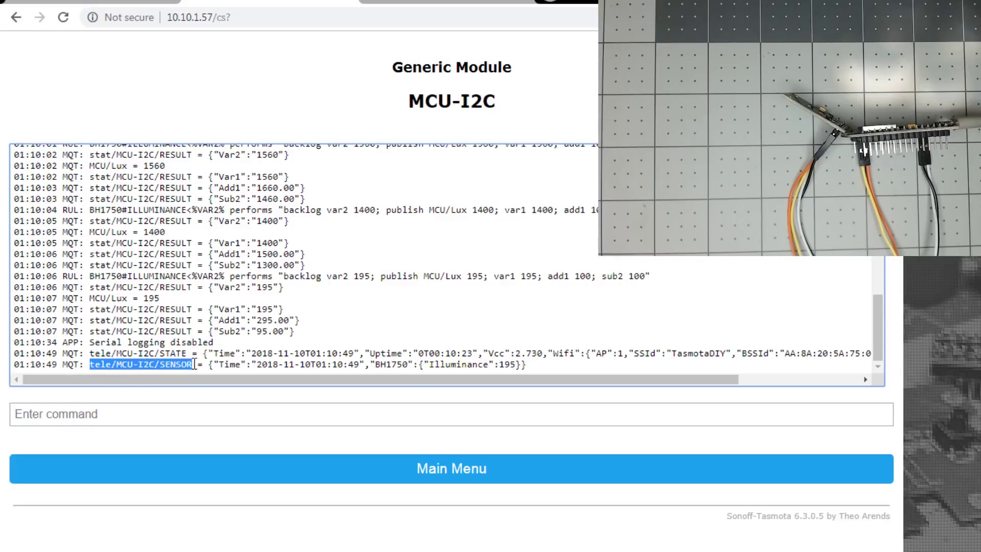
key(alt+Tab)
drag(151, 251, 256, 249)
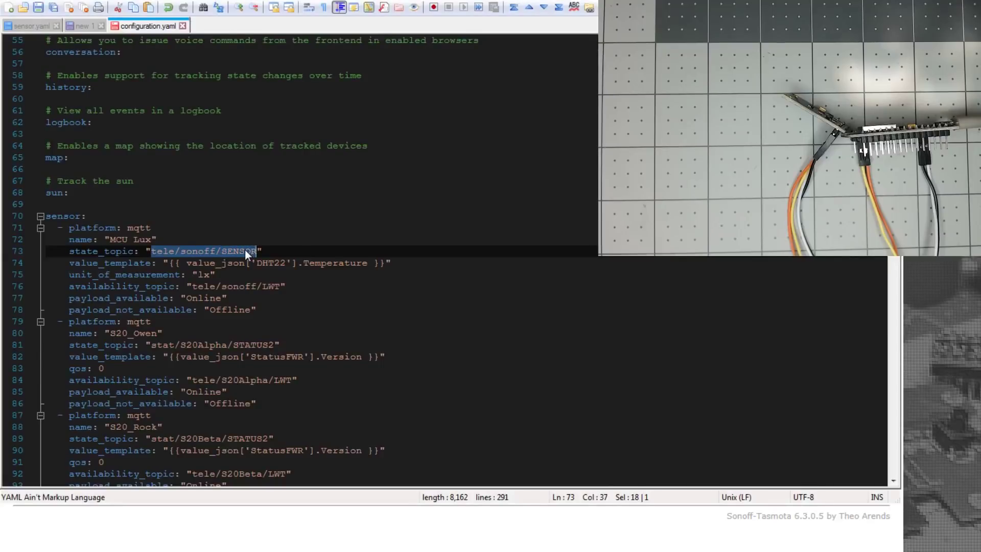
text(tele/MCU-I2C/SENSOR)
- Change the availability topic to tele/MCU-I2C/LWT by replacing sonoff with MCU-I2C
drag(181, 250, 221, 251)
key(ctrl+c)
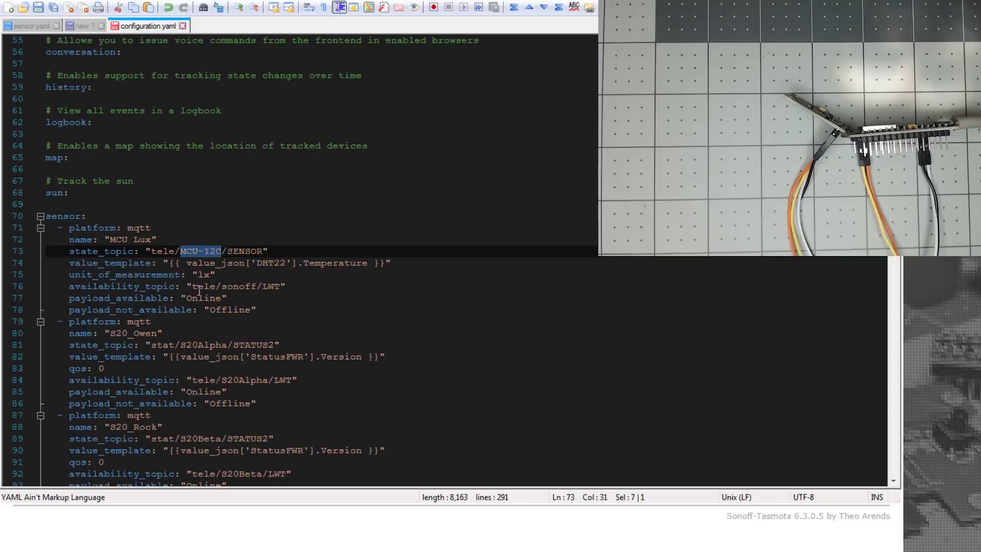
drag(192, 286, 225, 288)
double_click(235, 287)
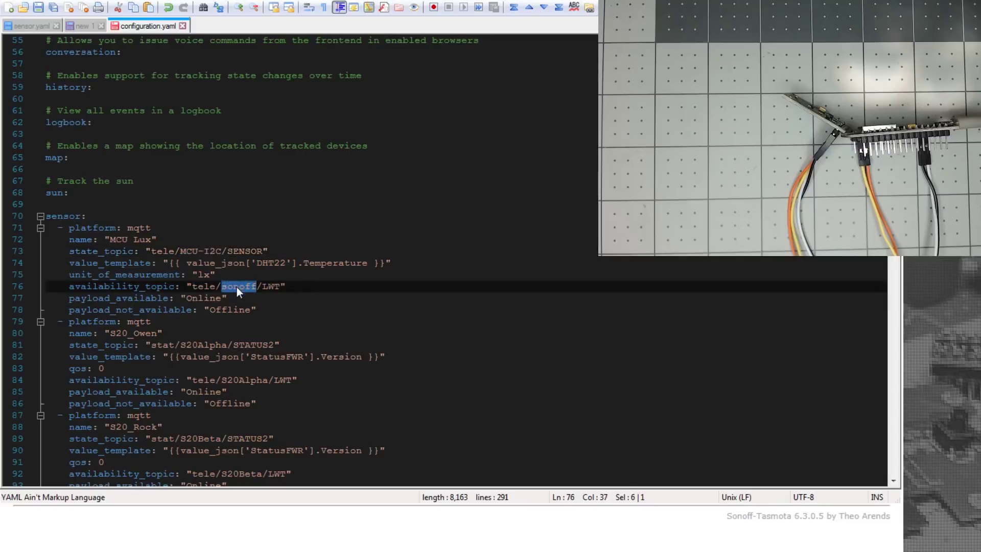
key(ctrl+v)
- Copy the BH1750 illuminance sample from the latest console sensor message
key(alt+Tab)
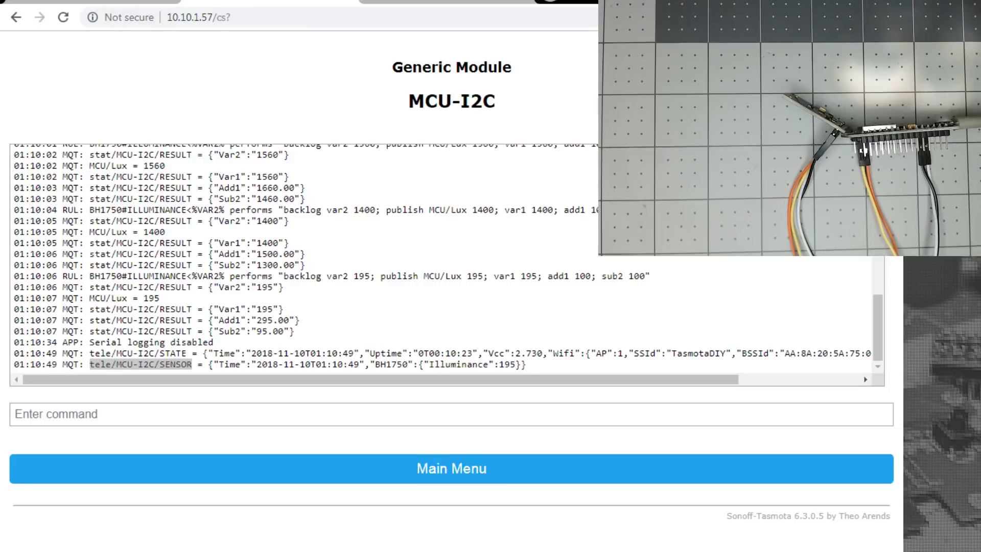
double_click(391, 364)
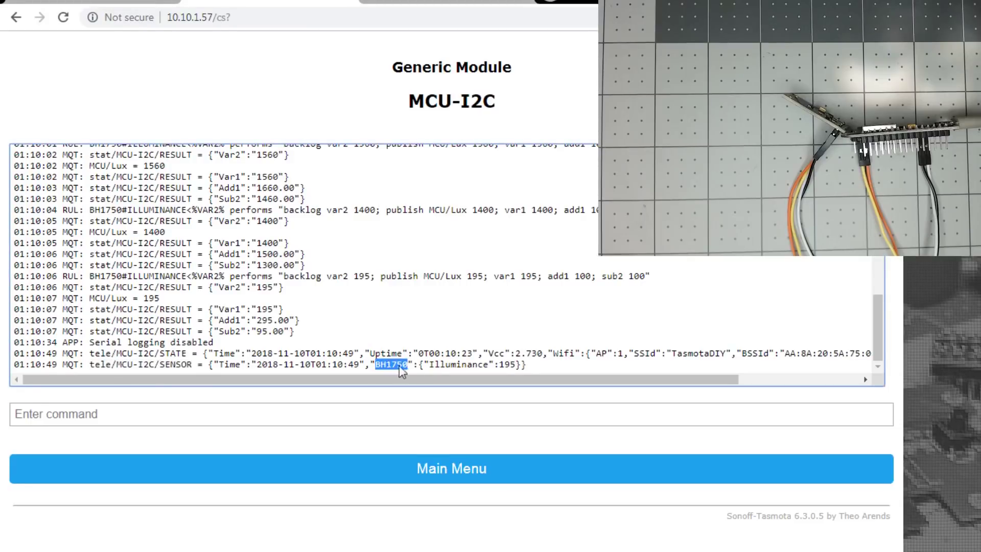
drag(526, 365, 376, 366)
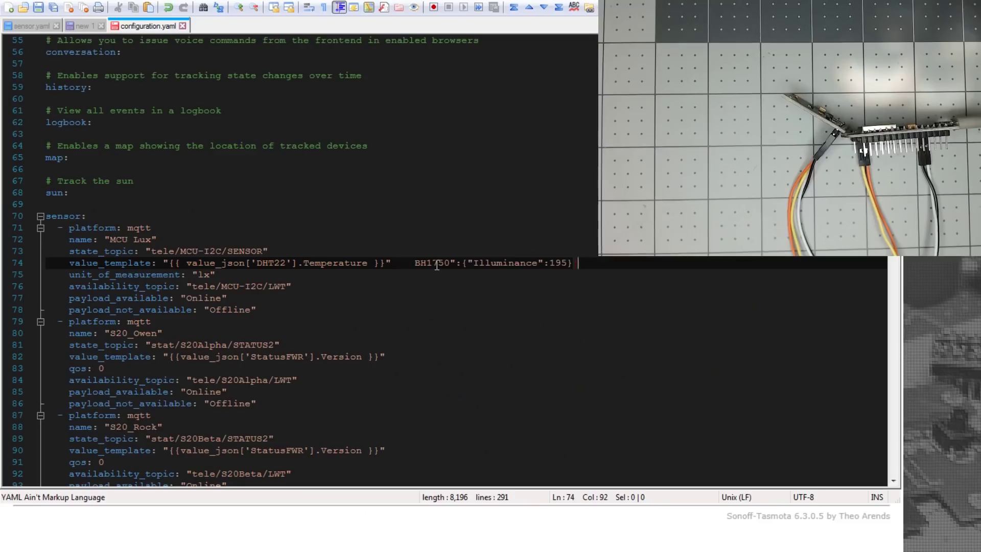
- Change the value template to value_json['BH1750'].Illuminance, replacing DHT22 and Temperature
double_click(437, 264)
key(ctrl+c)
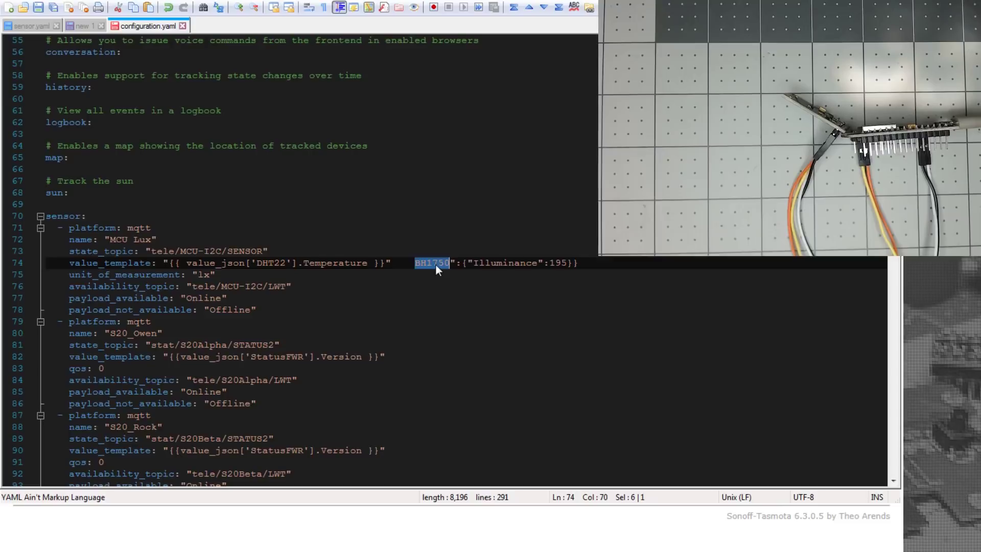
double_click(272, 262)
key(ctrl+v)
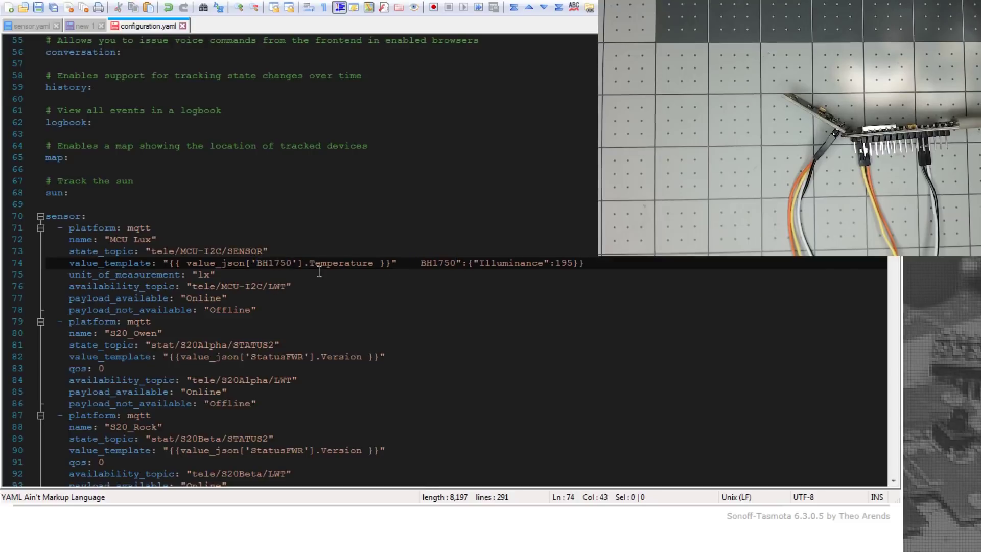
double_click(500, 263)
key(ctrl+c)
double_click(346, 263)
key(ctrl+v)
- Delete the pasted sample text and trailing spaces from the end of line 74
drag(416, 262, 603, 263)
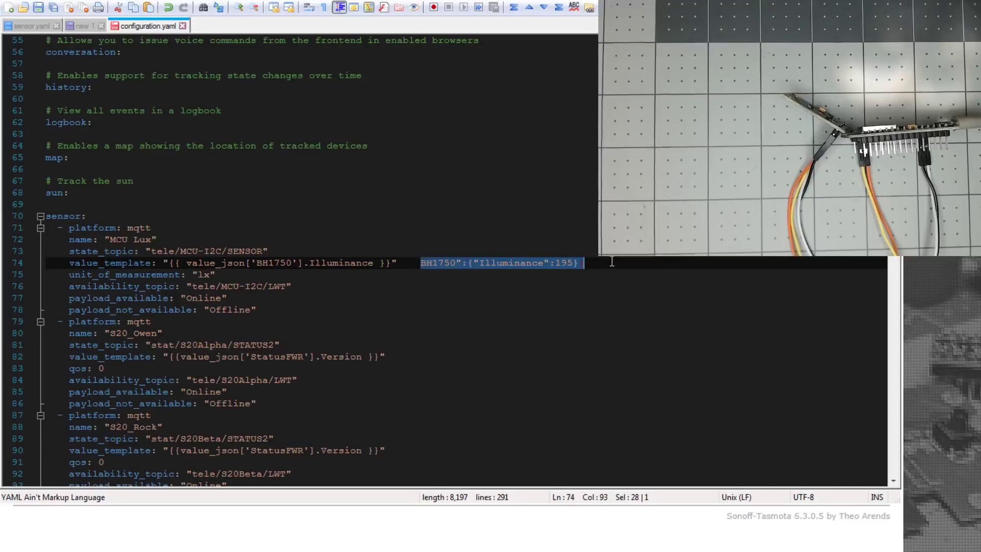
key(Delete)
key(BackSpace)
key(BackSpace)
key(BackSpace)
key(BackSpace)
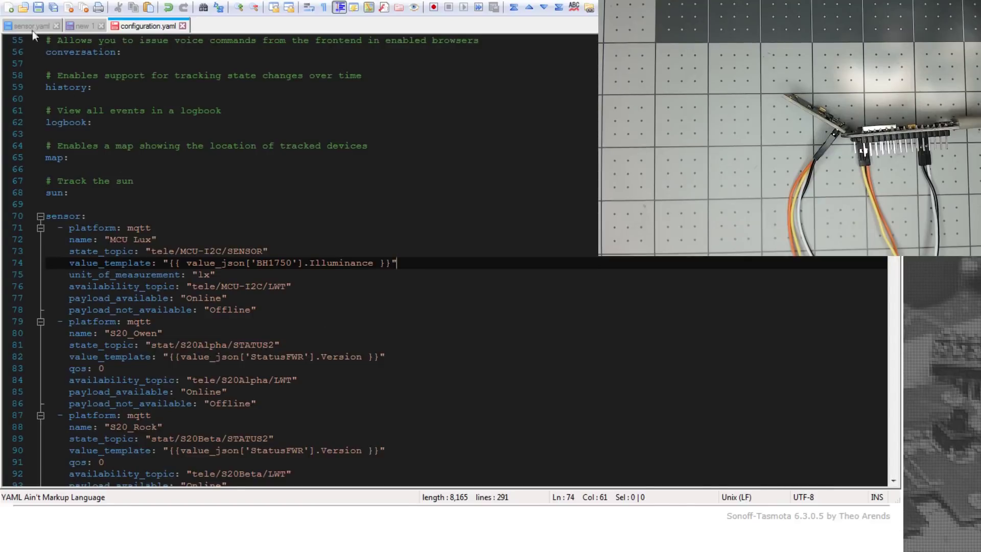
- Save the edited configuration.yaml and run Check Config in Home Assistant's General settings
click(38, 10)
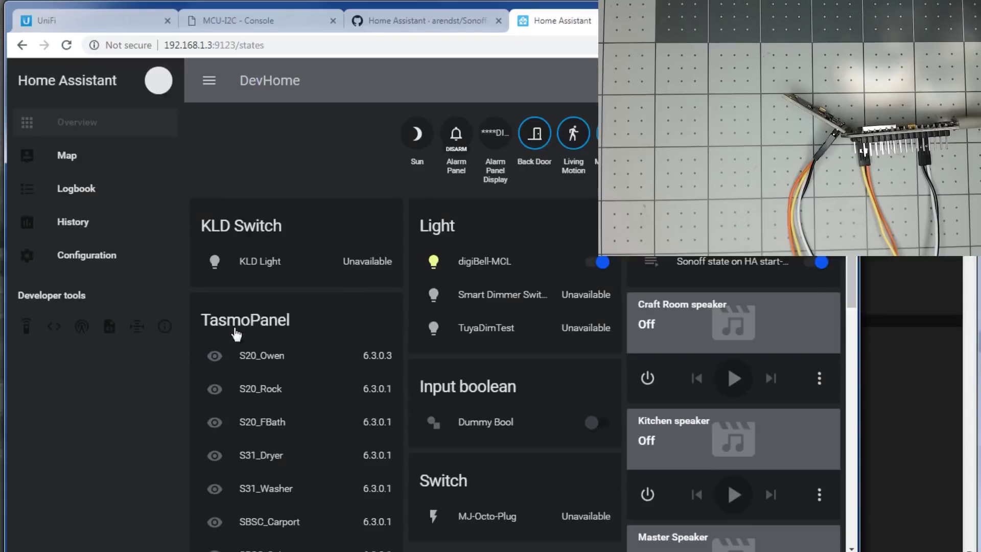
click(103, 263)
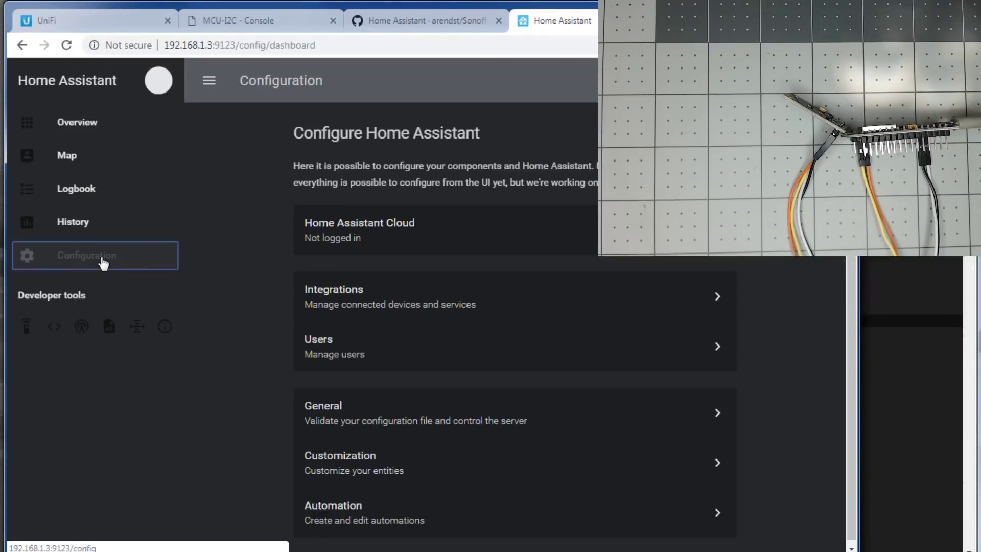
click(400, 408)
click(534, 331)
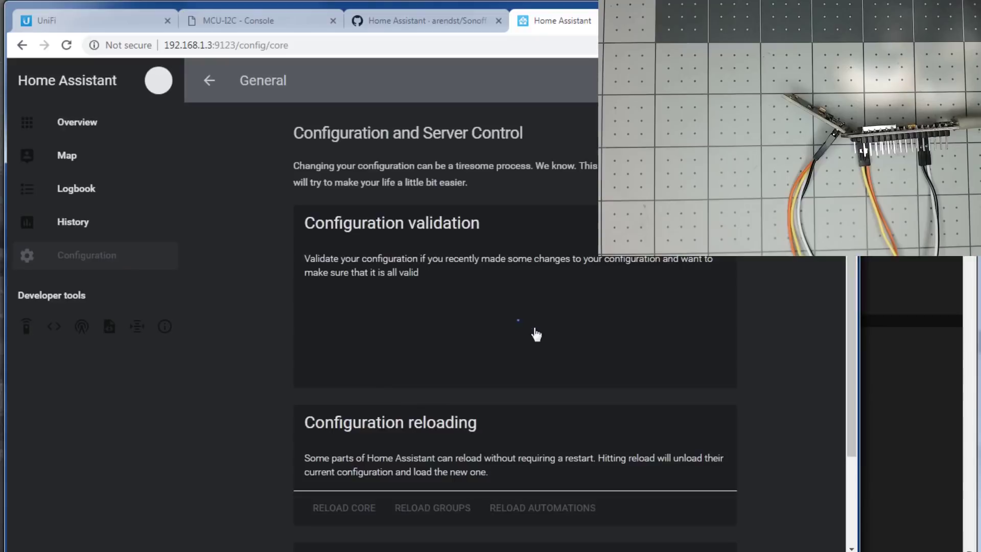
- Restart Home Assistant and open the new MCU Lux sensor's details, reading Unknown
scroll(493, 363, down, 2)
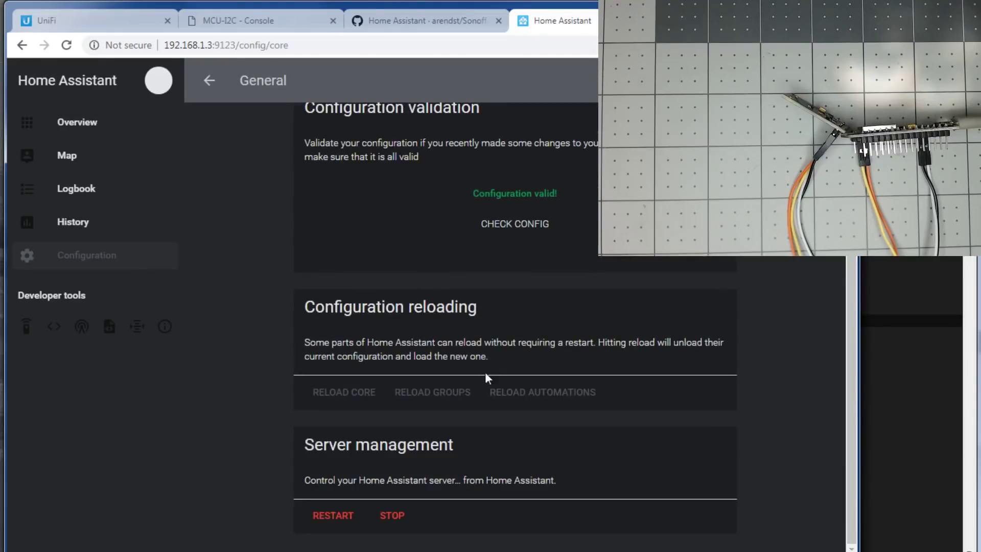
click(336, 515)
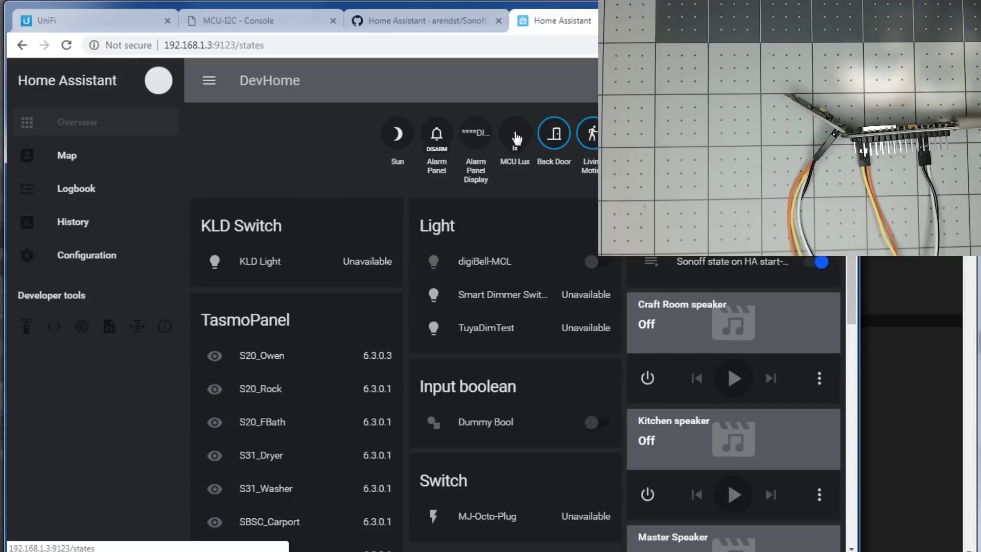
click(514, 136)
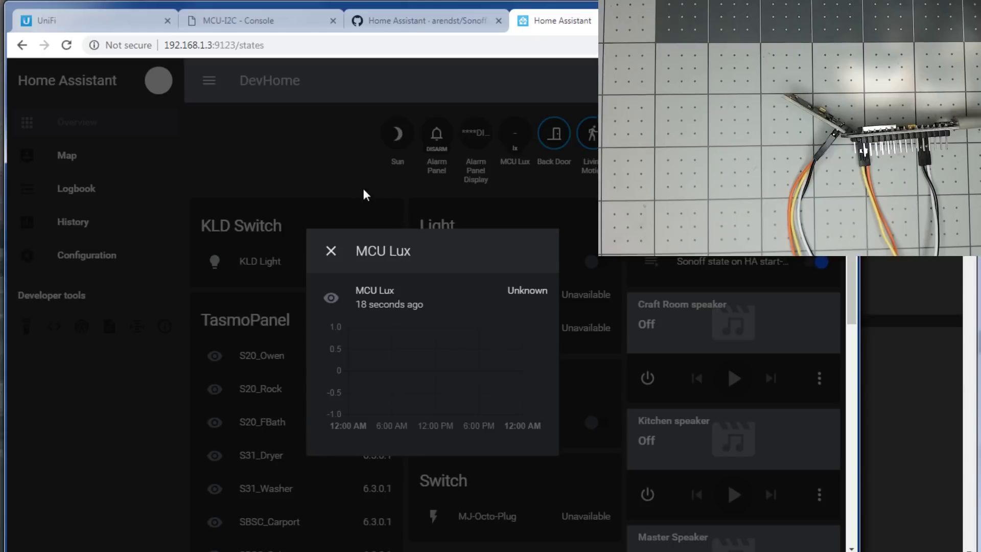
- On the MCU-I2C Tasmota device, set Telemetry period to 10 in Configure Logging and save
click(271, 23)
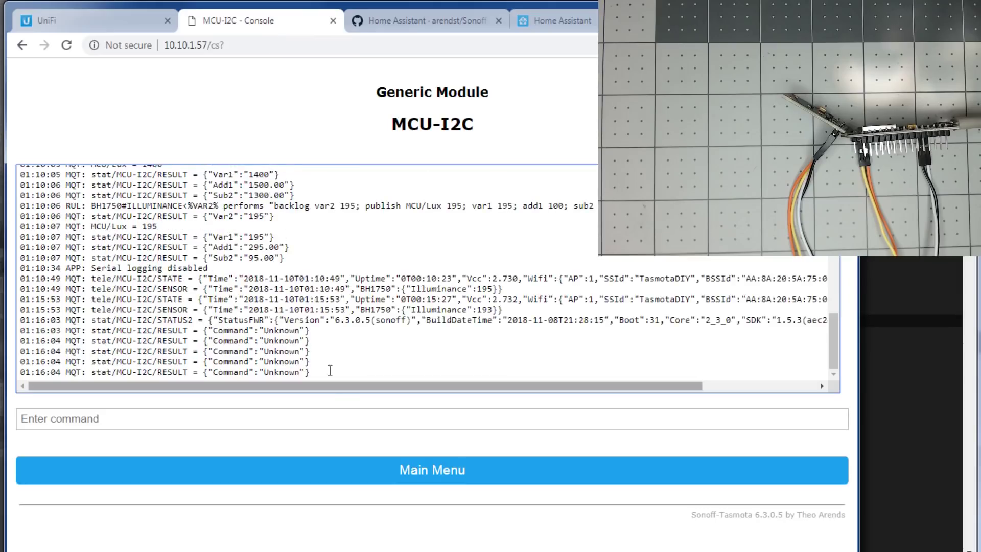
click(353, 466)
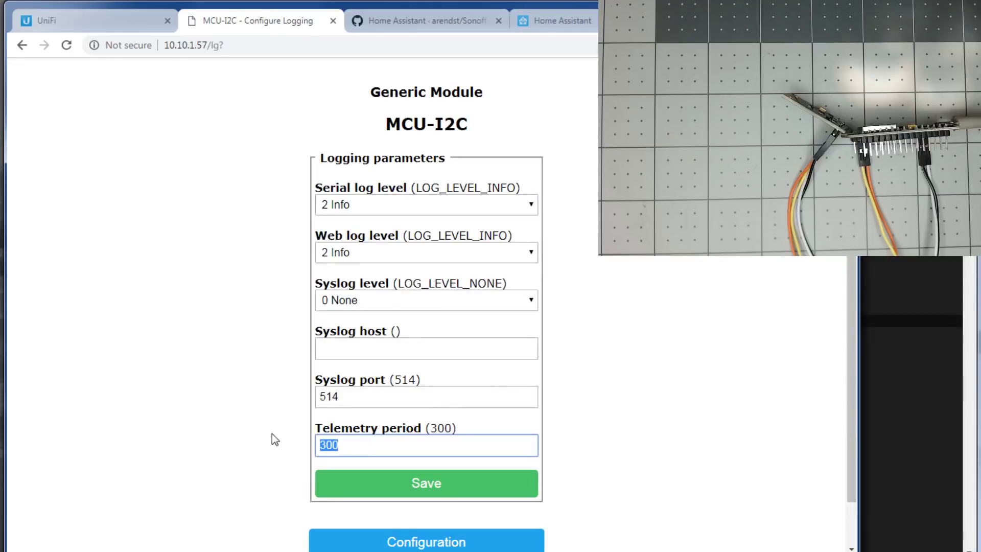
text(10)
click(399, 483)
- Back in Home Assistant, close the MCU Lux details to see its live lux reading
click(562, 22)
click(524, 152)
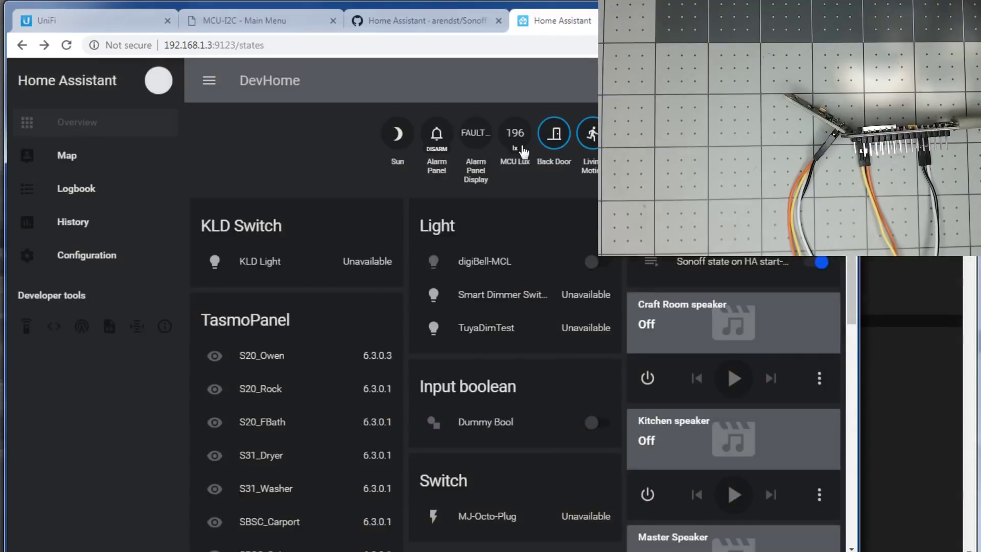